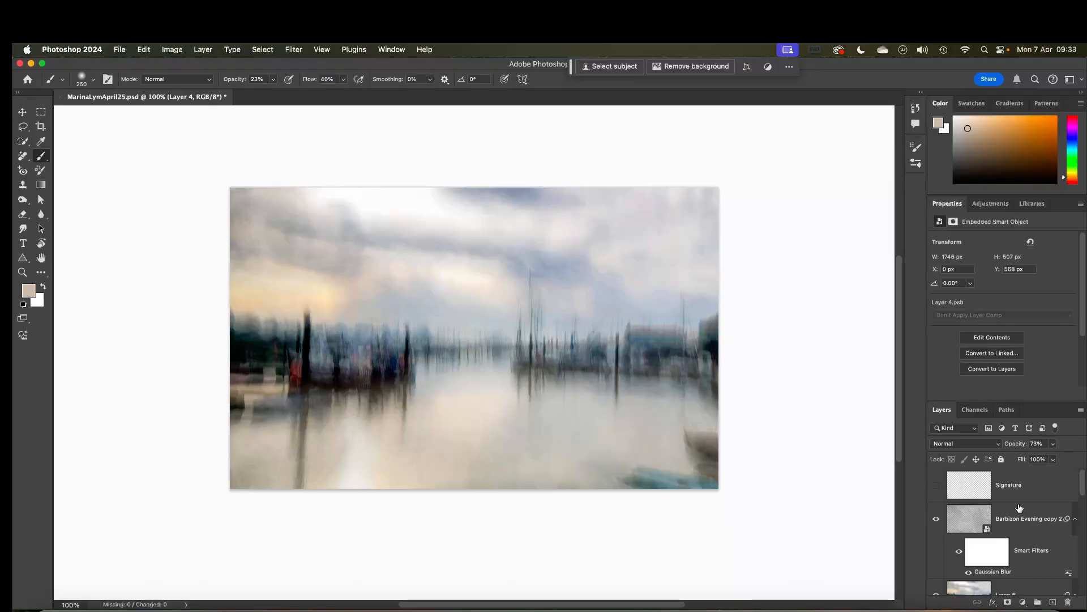
# Hide the Barbizon Evening copy 2, Layer 6, Layer 5 and Barbizon Evening copy layers.
pyautogui.scroll(-1, 1014, 510)
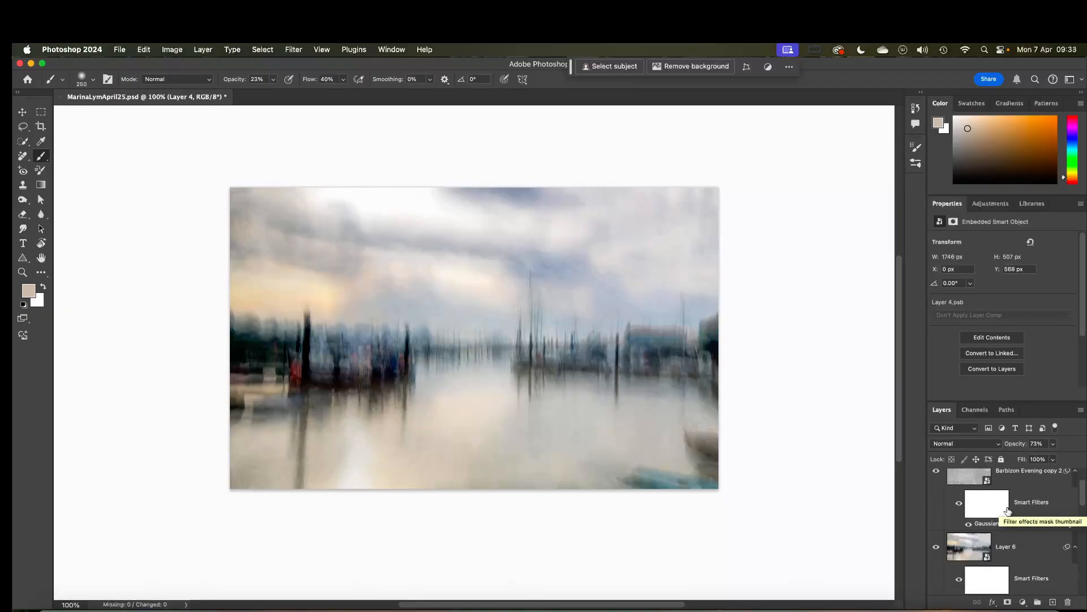
pyautogui.scroll(-1, 975, 502)
pyautogui.scroll(2, 997, 493)
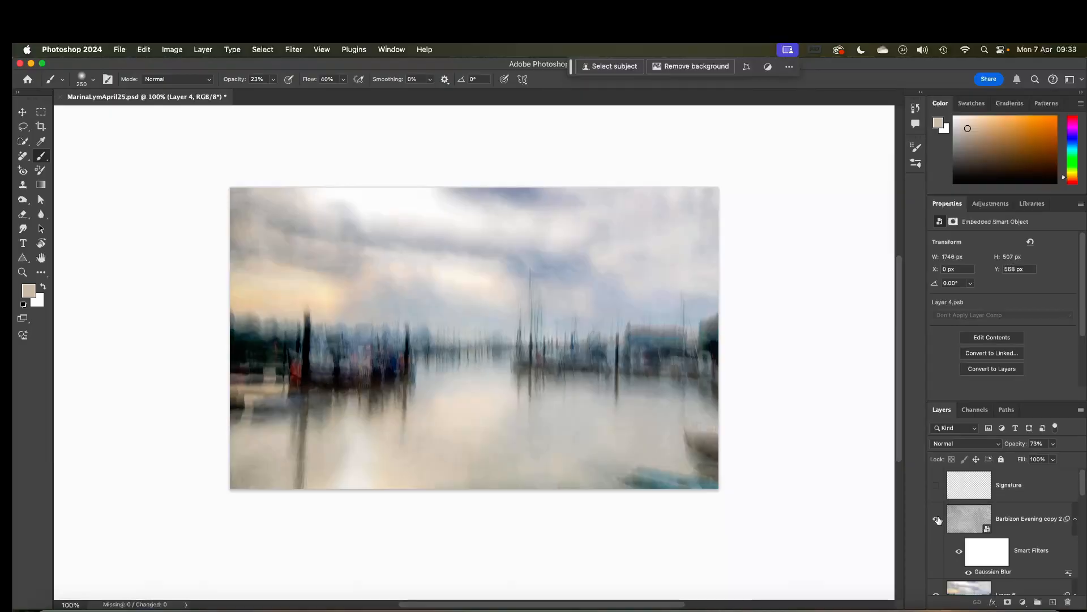
pyautogui.scroll(-3, 937, 519)
pyautogui.click(936, 559)
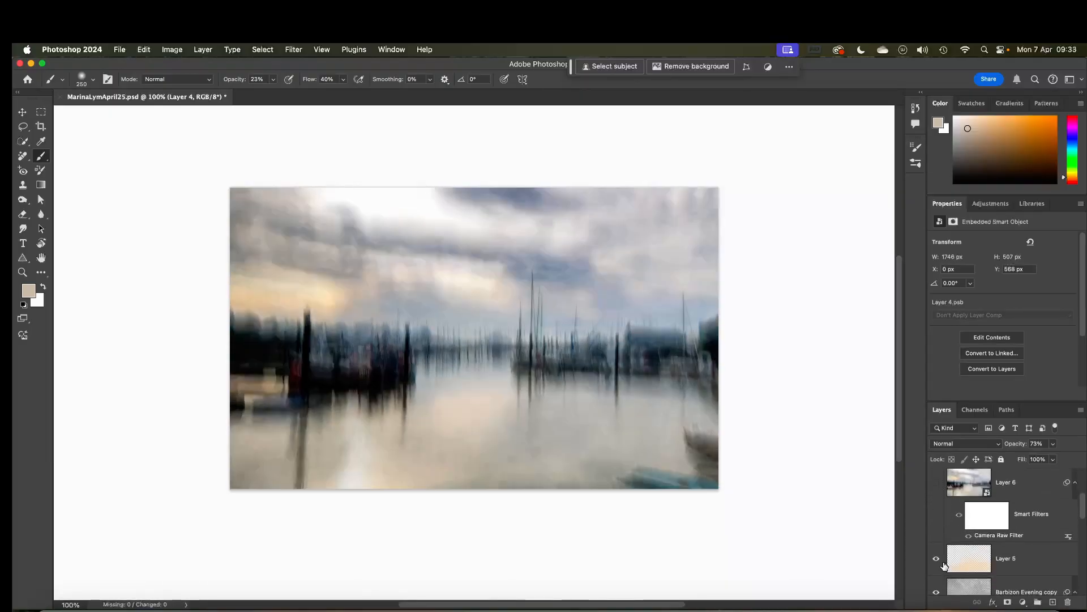
pyautogui.click(937, 560)
pyautogui.scroll(-3, 938, 563)
pyautogui.click(937, 515)
# Hide the masked Barbizon Evening layer, Layer 4 and Layer 3, keeping only Layer 0 visible.
pyautogui.scroll(-3, 939, 517)
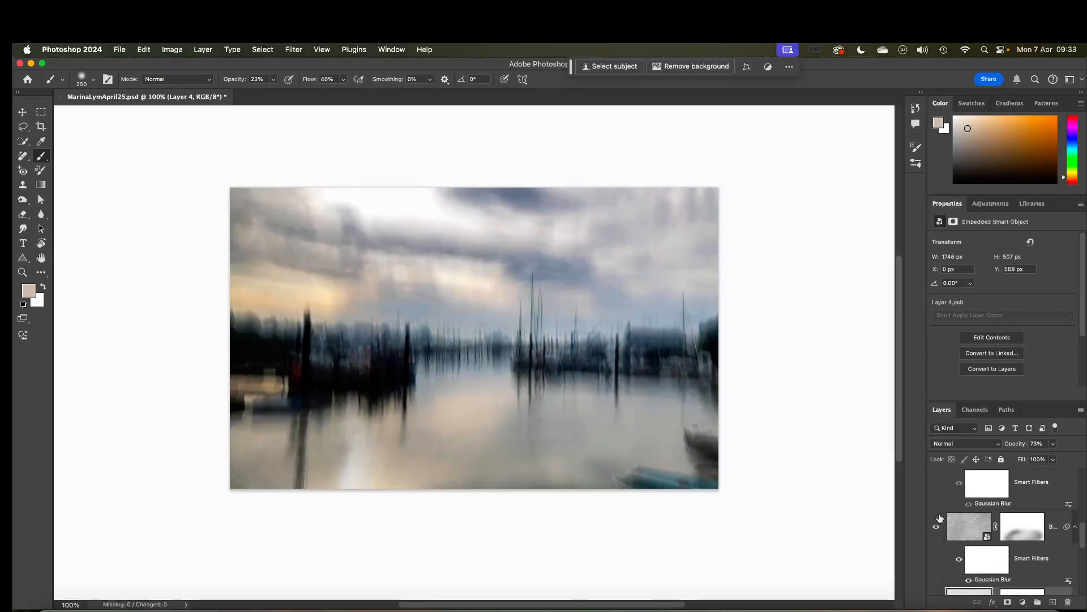
pyautogui.click(936, 529)
pyautogui.scroll(-3, 938, 529)
pyautogui.click(935, 522)
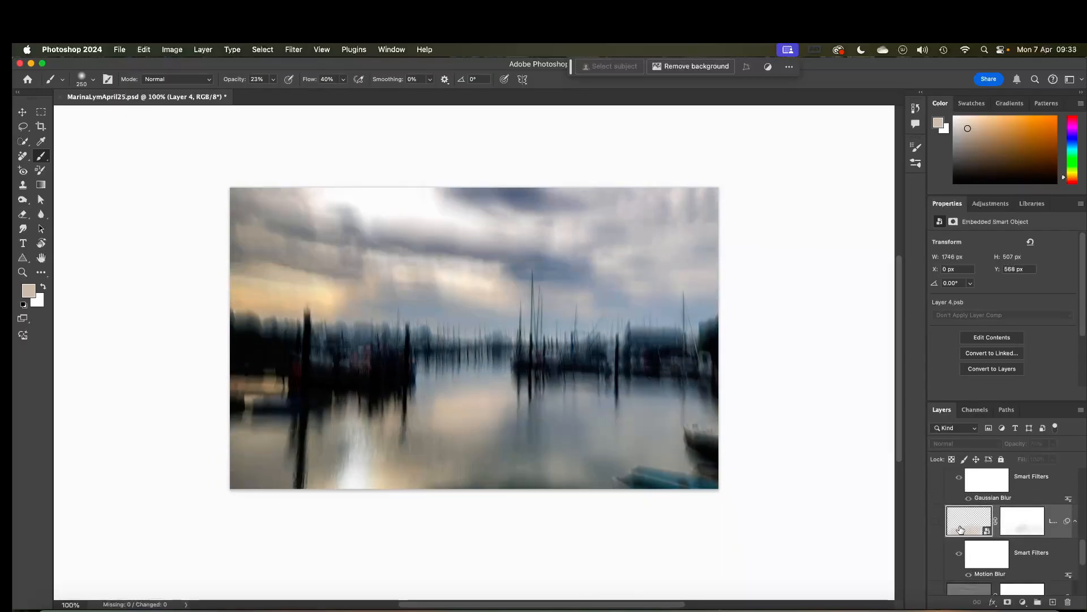
pyautogui.scroll(-4, 955, 528)
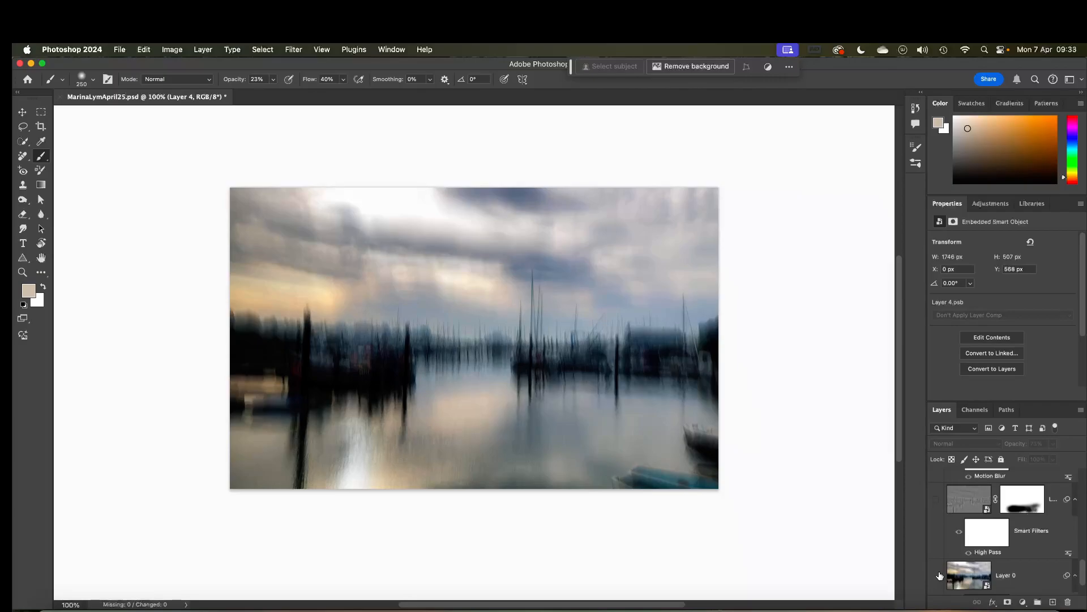
pyautogui.click(936, 575)
pyautogui.scroll(-2, 977, 552)
pyautogui.click(936, 536)
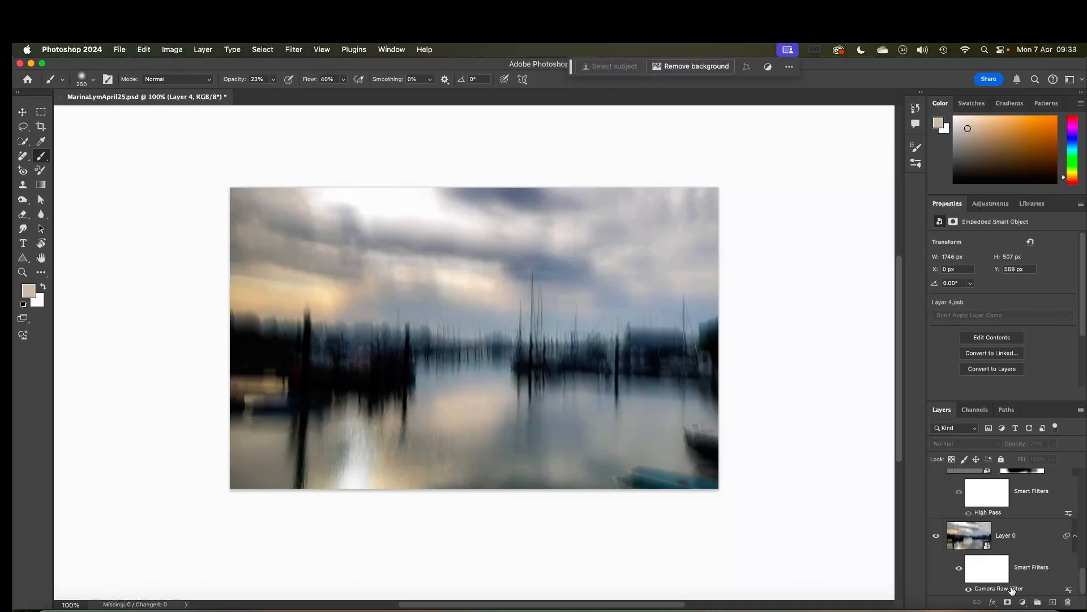
# Open Layer 0's Camera Raw Filter settings and examine its applied profile in the profile browser.
pyautogui.click(1014, 590)
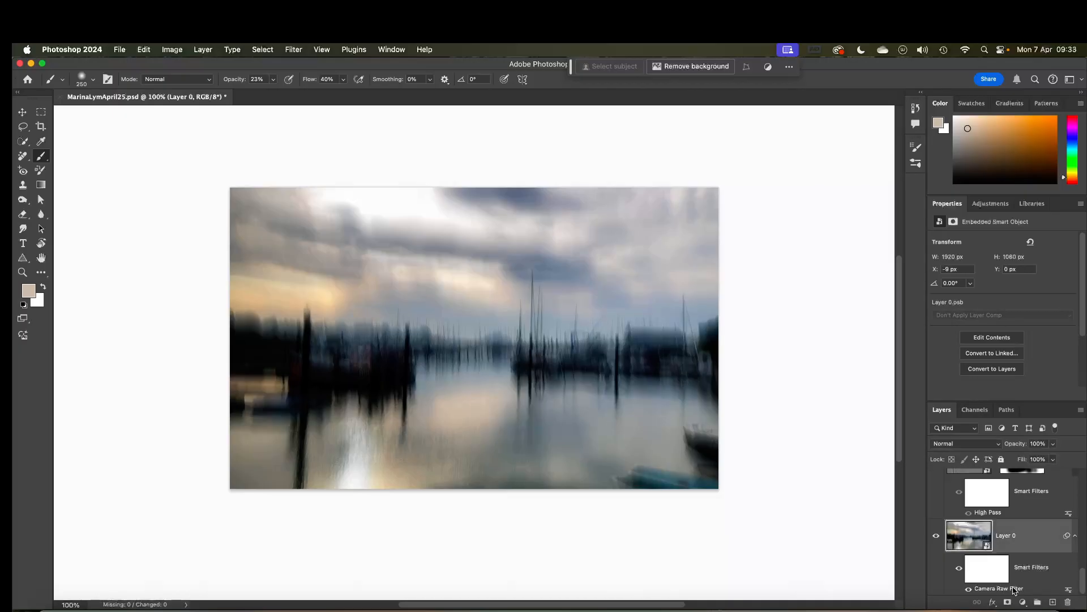
pyautogui.doubleClick(1010, 589)
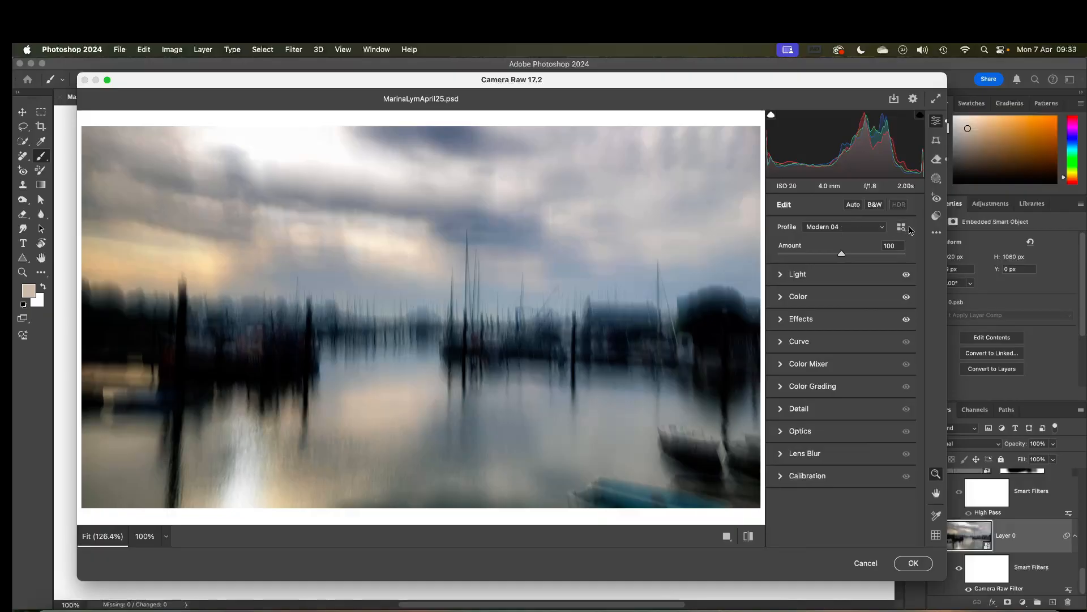
pyautogui.click(902, 228)
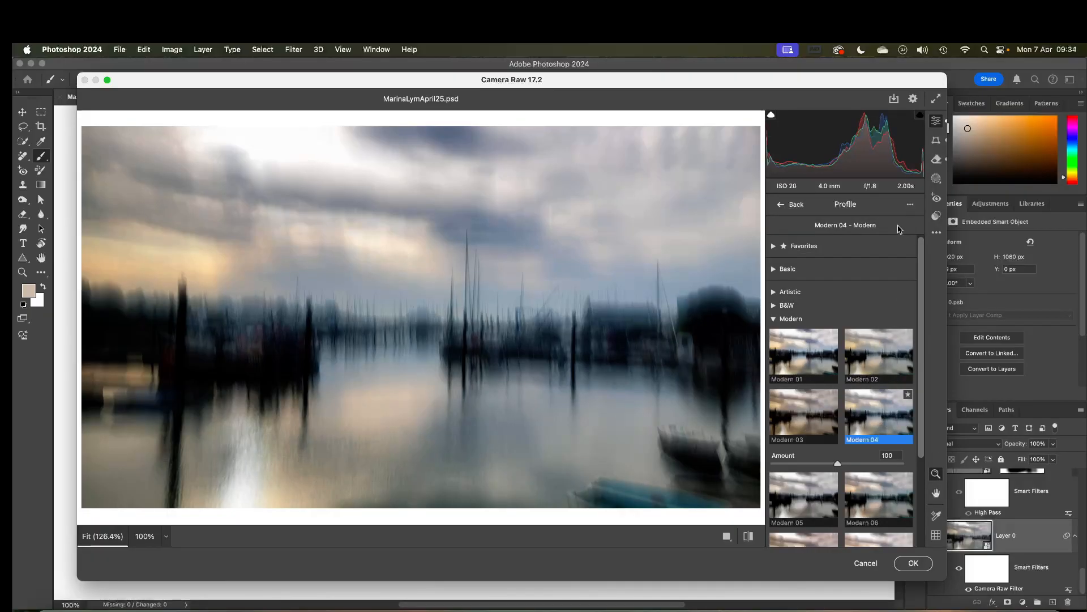
pyautogui.click(781, 205)
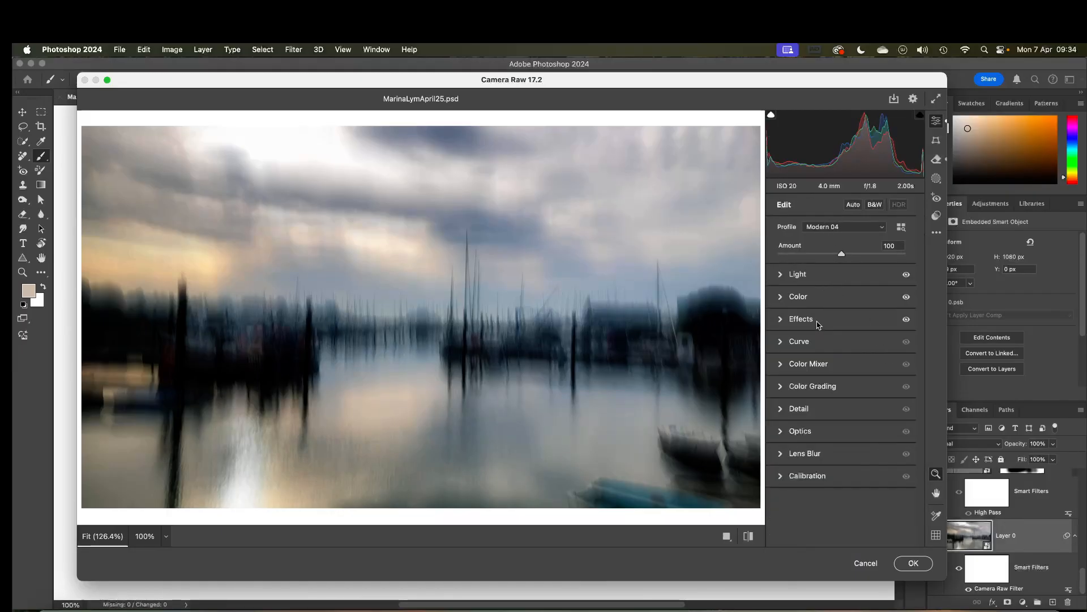
# Review the Effects settings and mask creation options in Camera Raw, and close the filter with its settings kept.
pyautogui.click(818, 321)
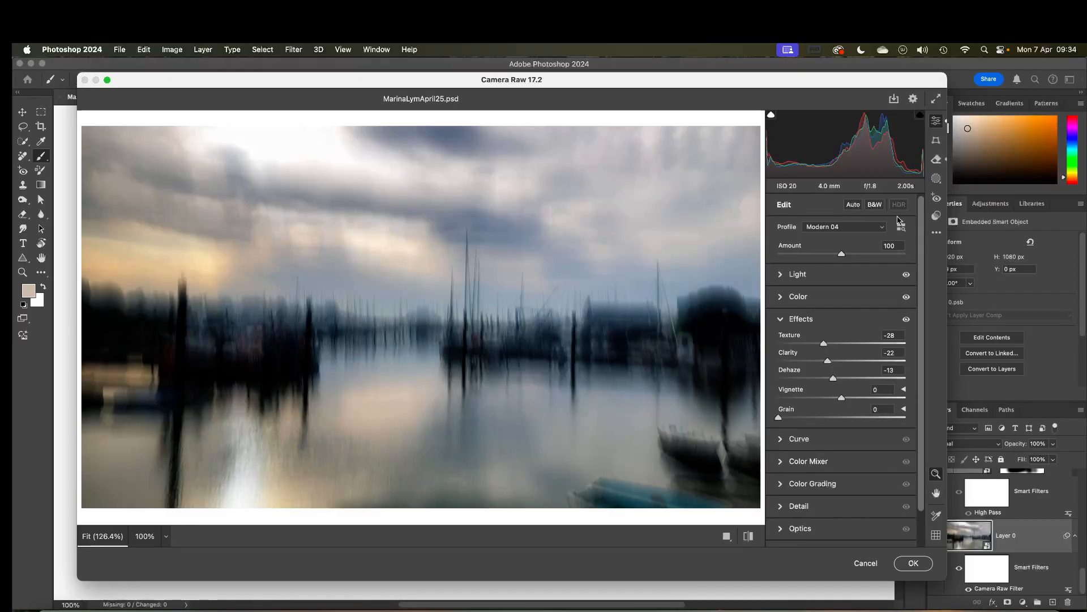
pyautogui.click(937, 180)
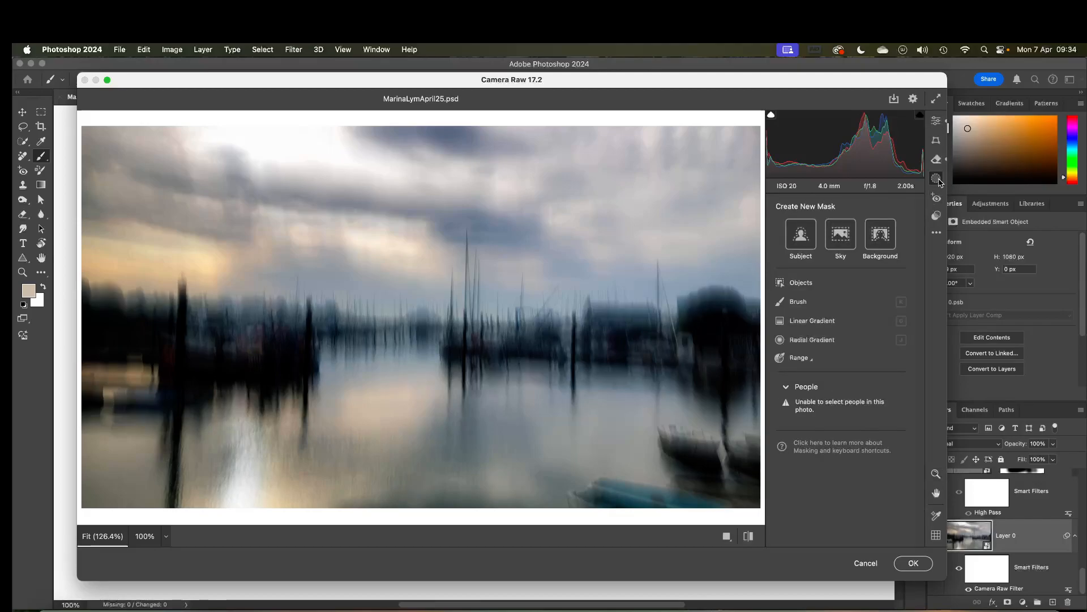
pyautogui.click(936, 121)
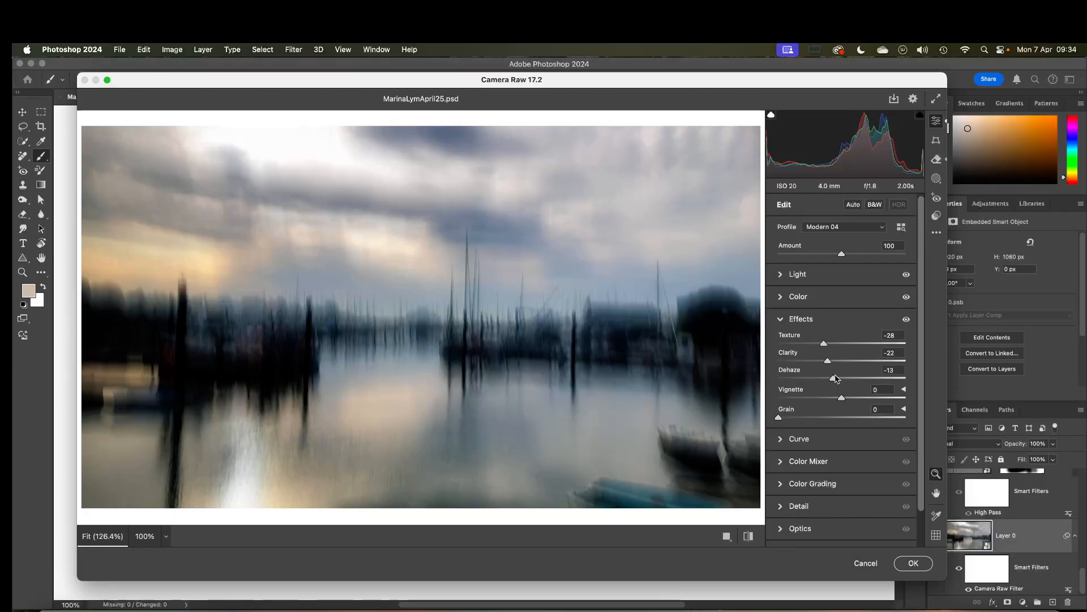
pyautogui.click(781, 320)
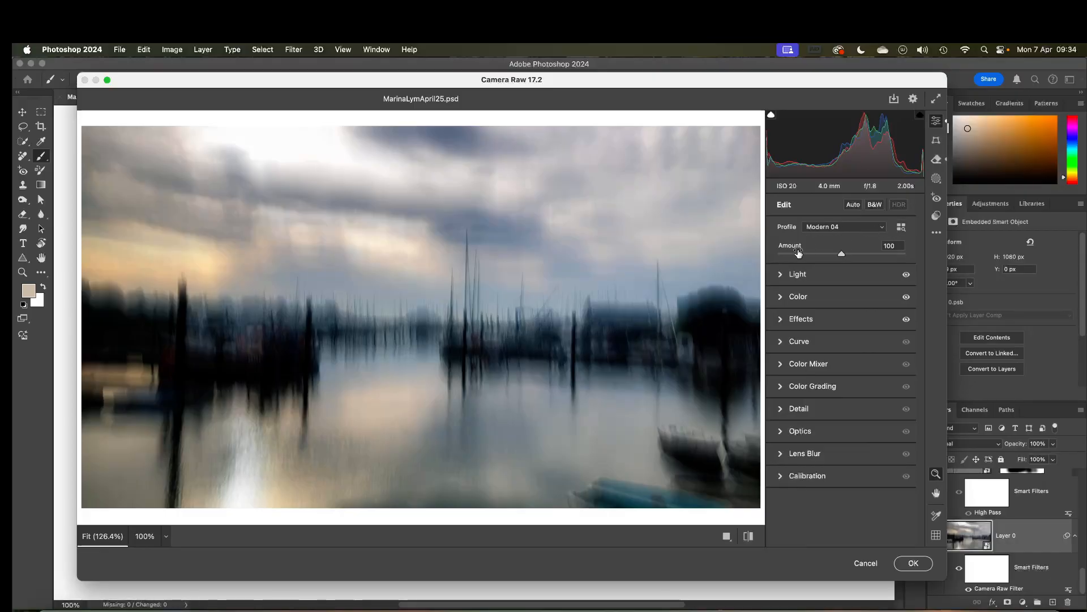
pyautogui.click(929, 563)
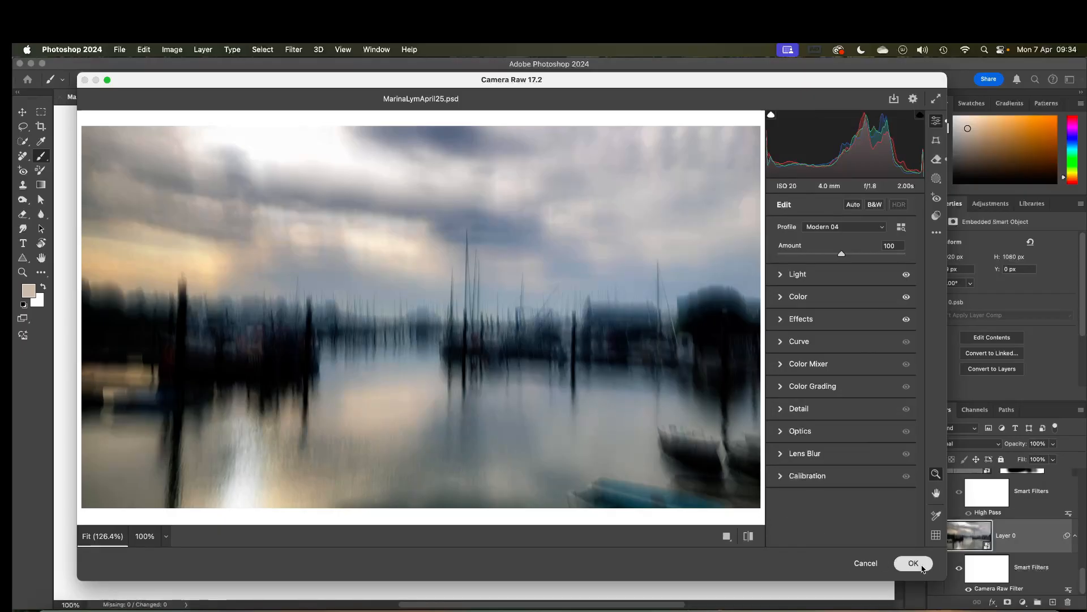
# Show Layer 3 with its High Pass filter, and disable and re-enable its layer mask to compare the effect.
pyautogui.scroll(2, 994, 546)
pyautogui.click(936, 499)
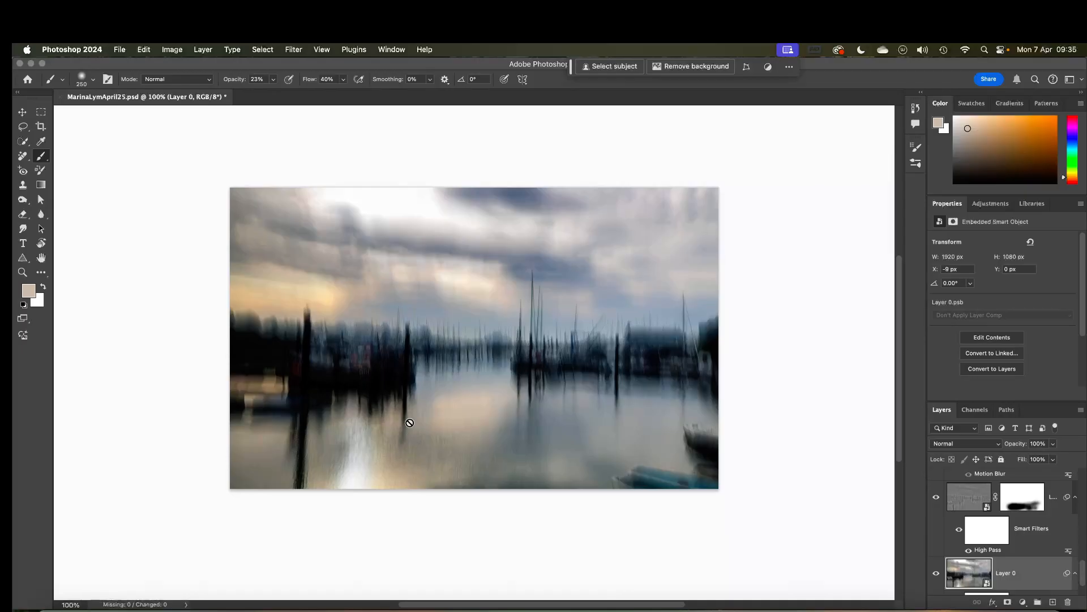
pyautogui.rightClick(1023, 501)
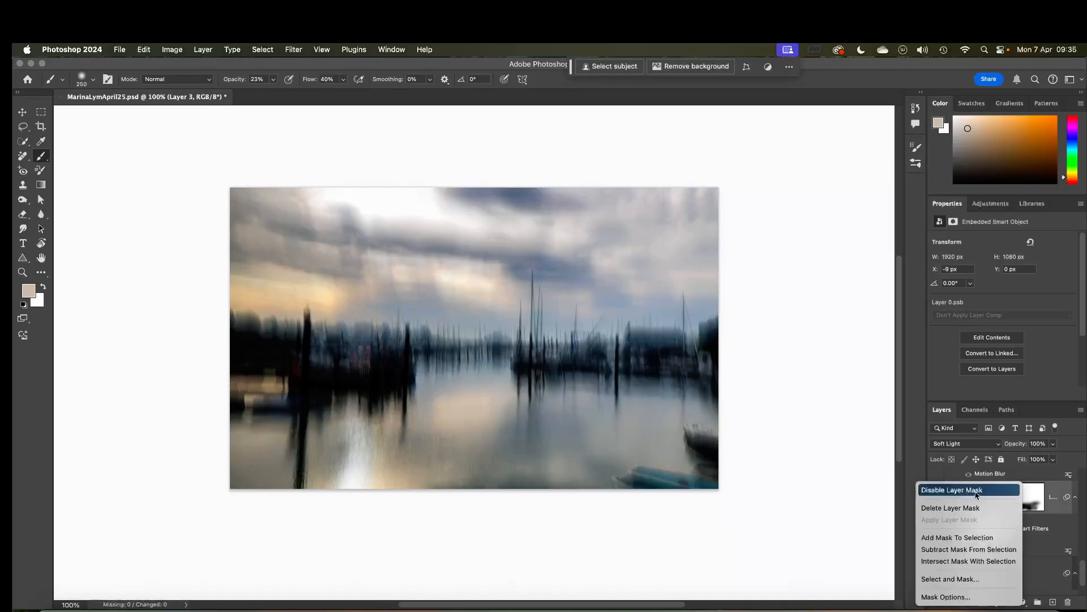
pyautogui.click(976, 495)
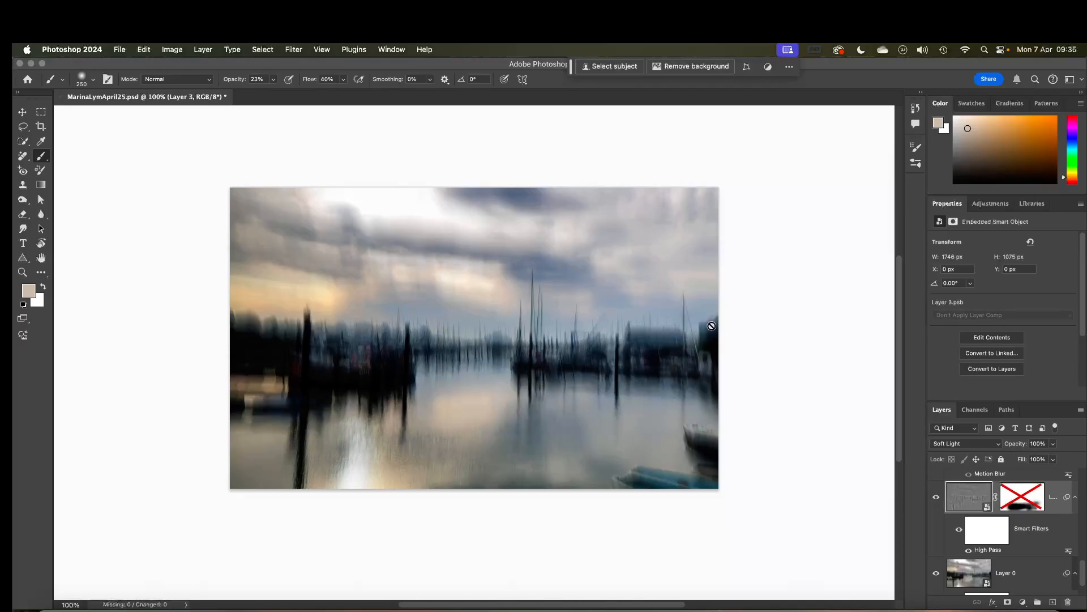
pyautogui.keyDown('shift'); pyautogui.click(1021, 499); pyautogui.keyUp('shift')
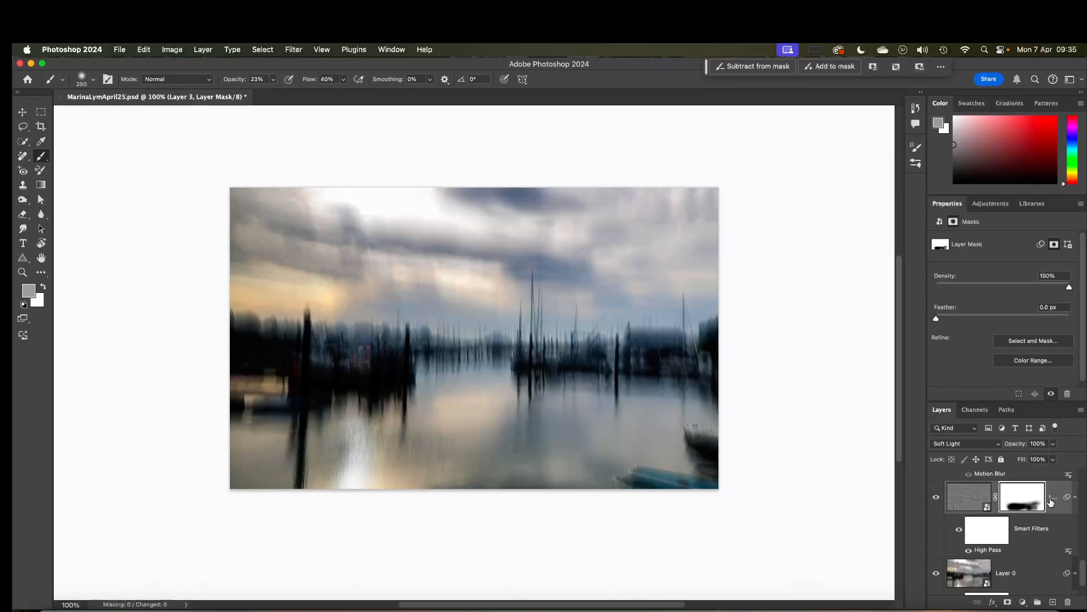
# Show Layer 4 with its Motion Blur filter, toggling its visibility to compare the water before and after.
pyautogui.scroll(2, 1029, 502)
pyautogui.scroll(1, 1029, 502)
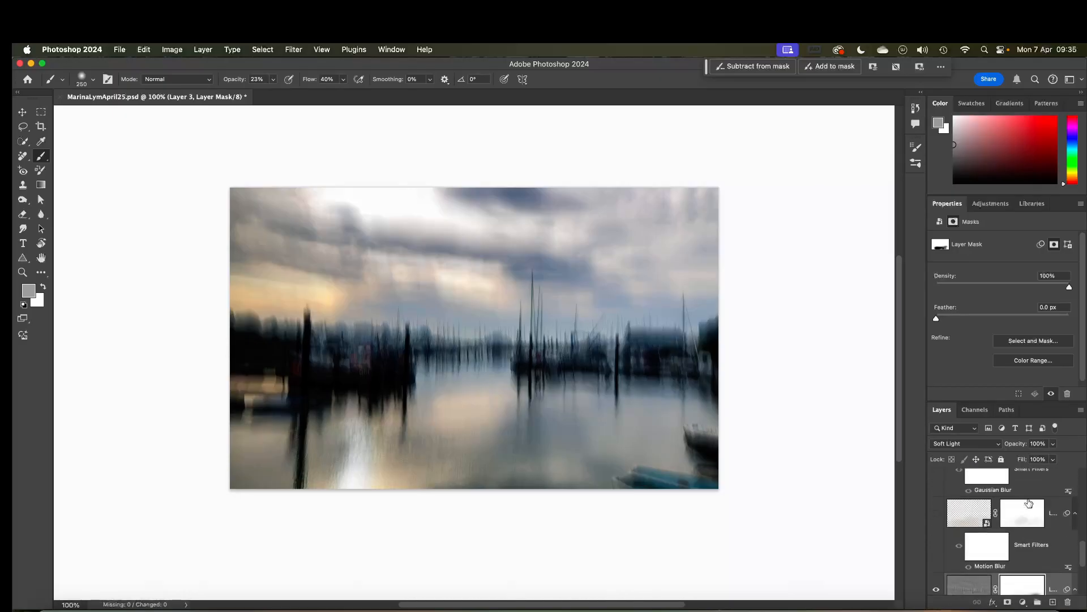
pyautogui.click(937, 514)
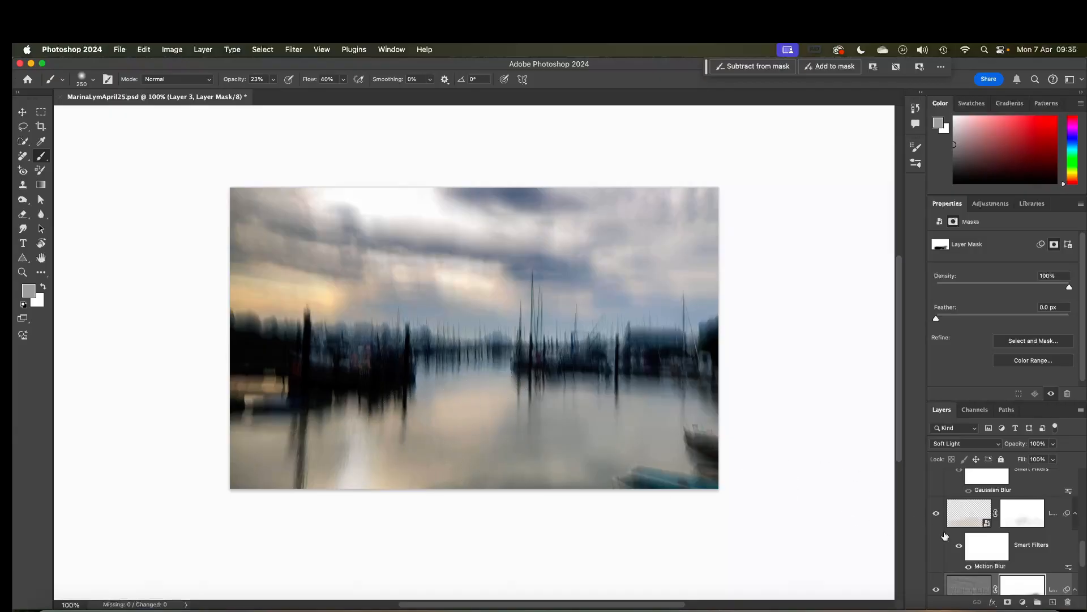
pyautogui.click(935, 515)
pyautogui.click(937, 514)
# Show the masked Barbizon Evening texture layer and review its Gaussian Blur smart filter, keeping the radius.
pyautogui.scroll(3, 995, 514)
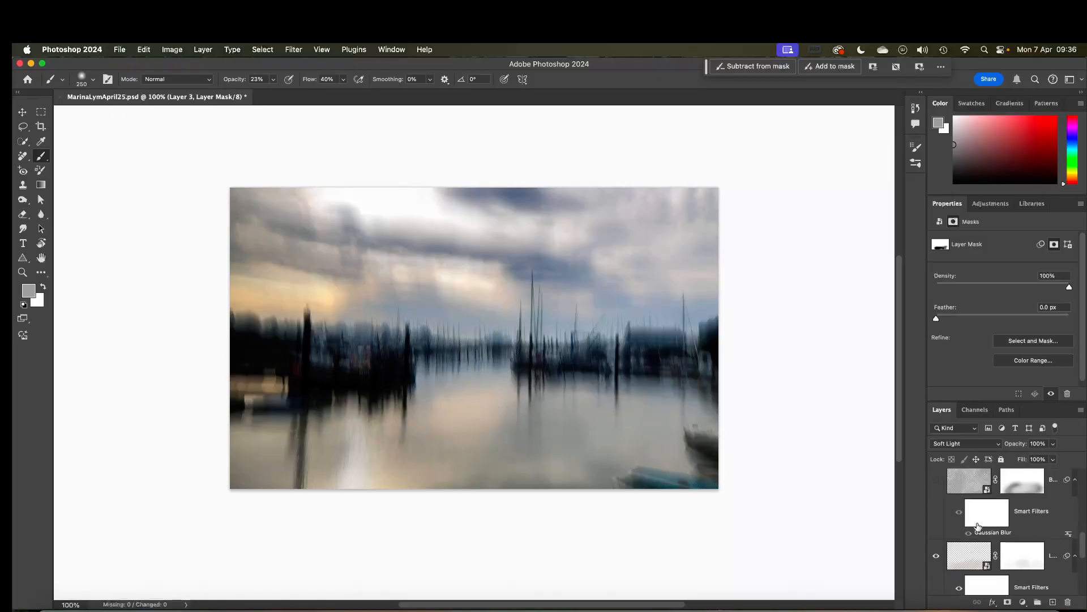
pyautogui.click(936, 510)
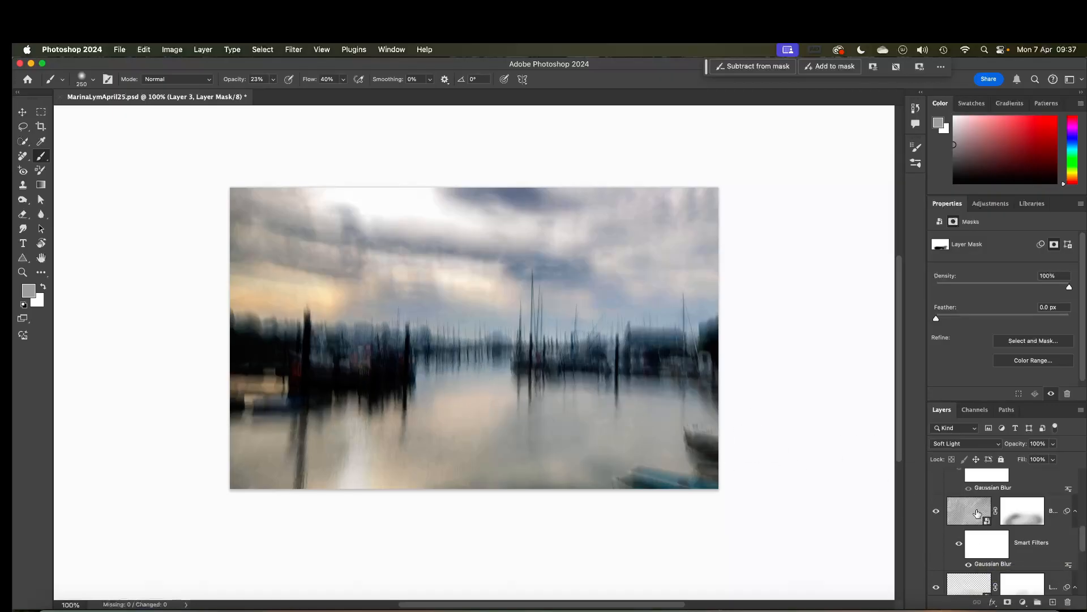
pyautogui.click(959, 547)
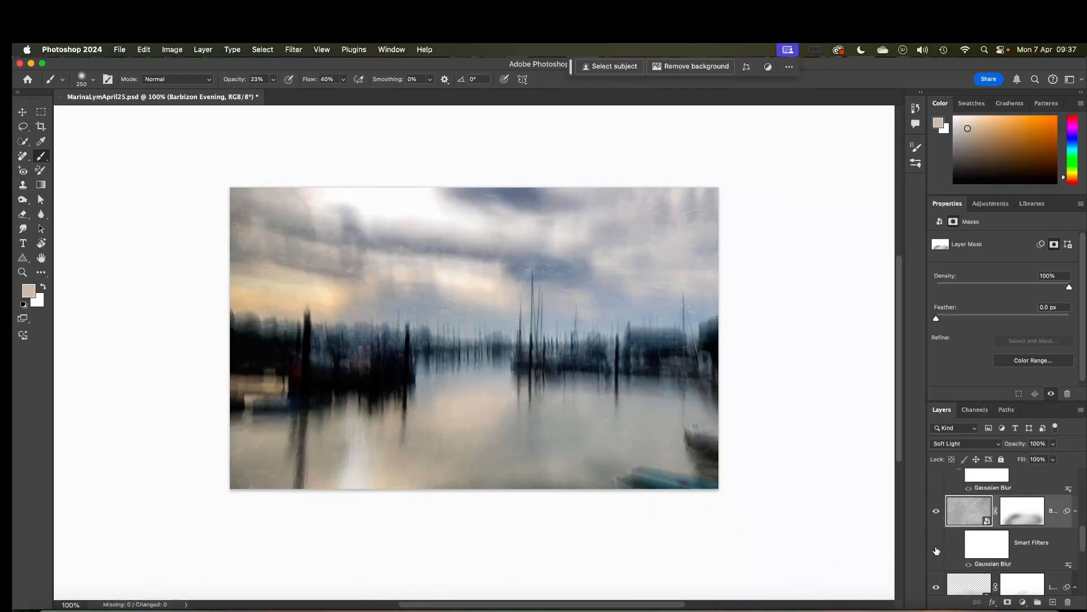
pyautogui.doubleClick(992, 564)
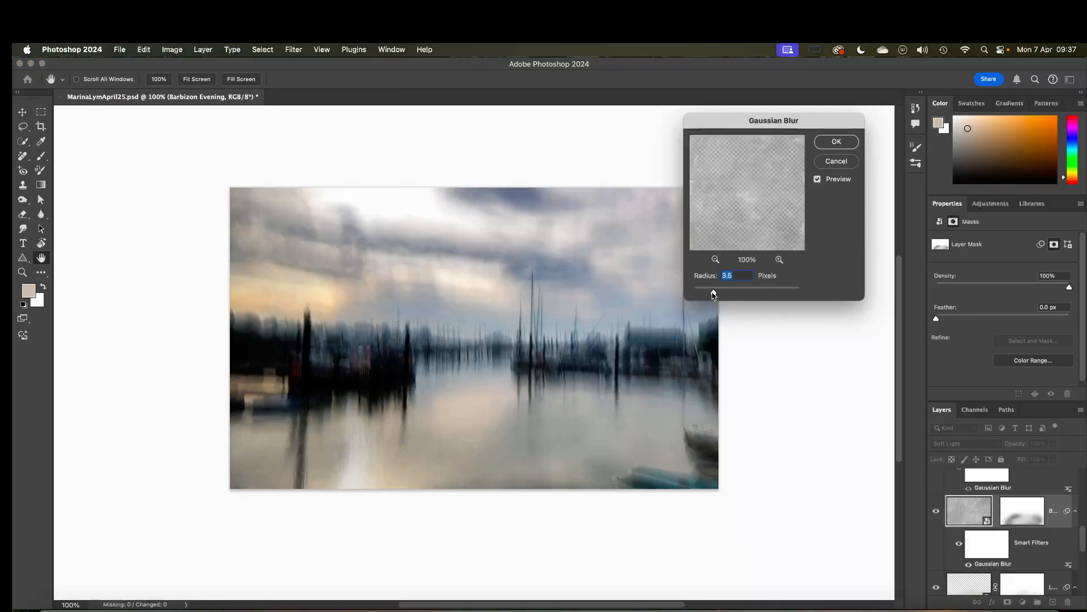
pyautogui.click(837, 141)
pyautogui.press('b')
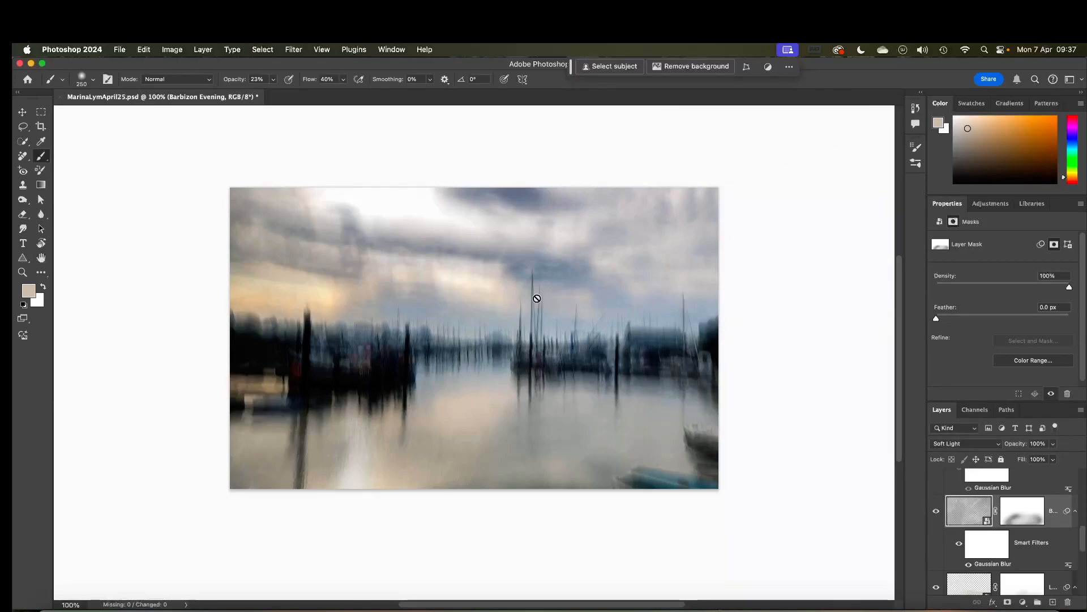
# Show the Barbizon Evening copy layer and Layer 5, and make Layer 5 the active layer.
pyautogui.scroll(3, 955, 515)
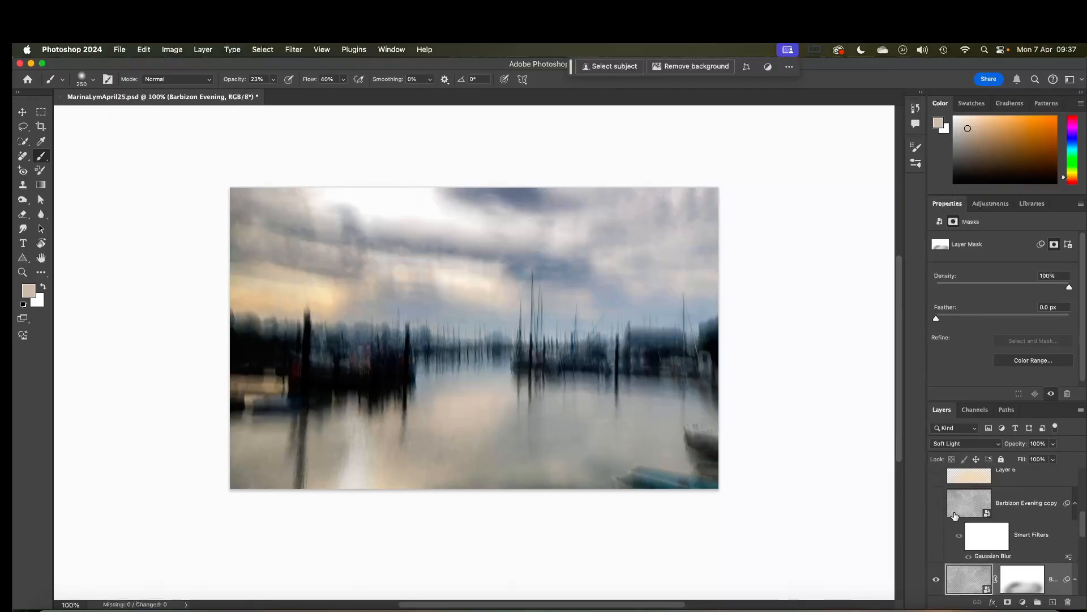
pyautogui.click(936, 503)
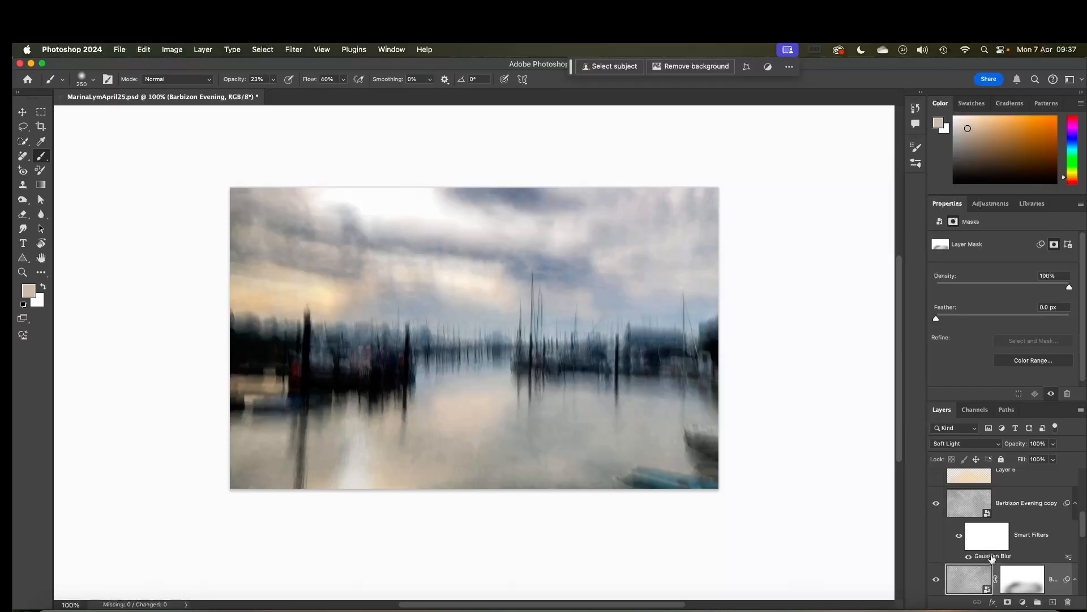
pyautogui.scroll(2, 985, 508)
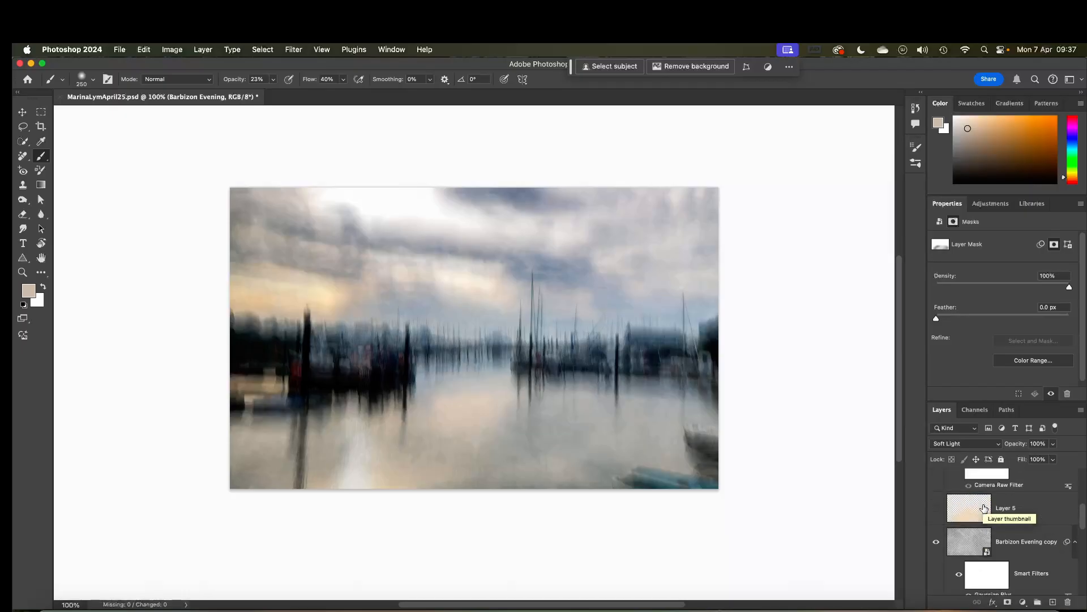
pyautogui.click(937, 509)
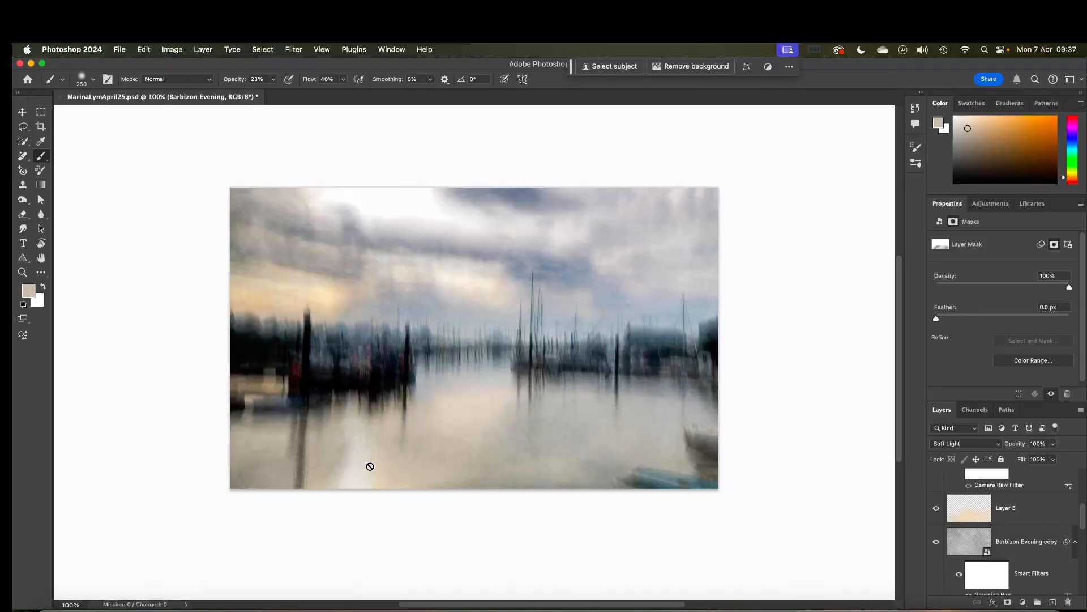
pyautogui.click(969, 514)
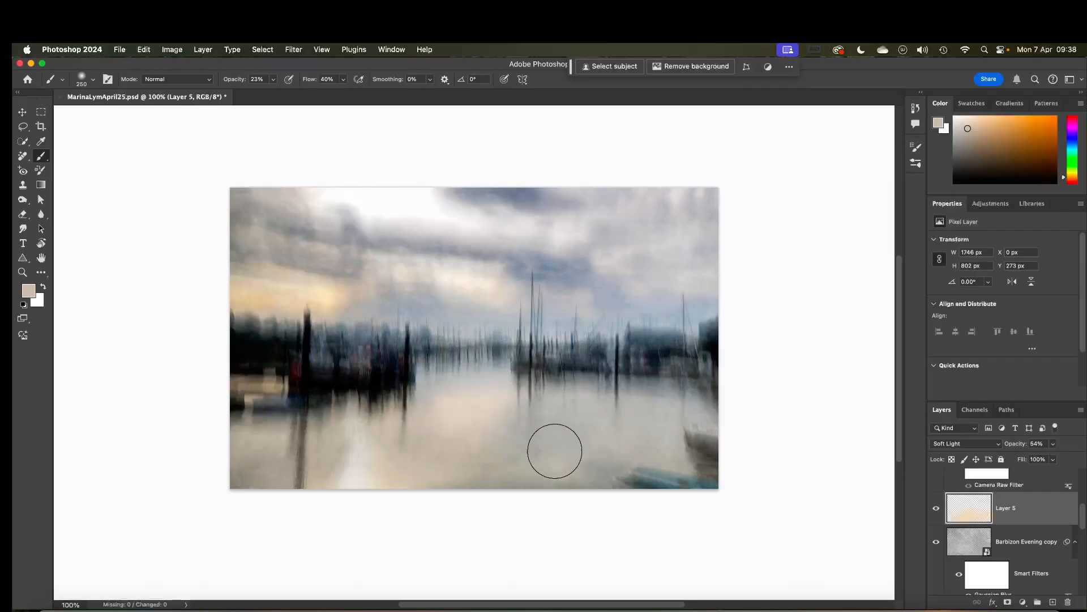
# Show Layer 6 with its Camera Raw Filter above Layer 5.
pyautogui.scroll(3, 1016, 510)
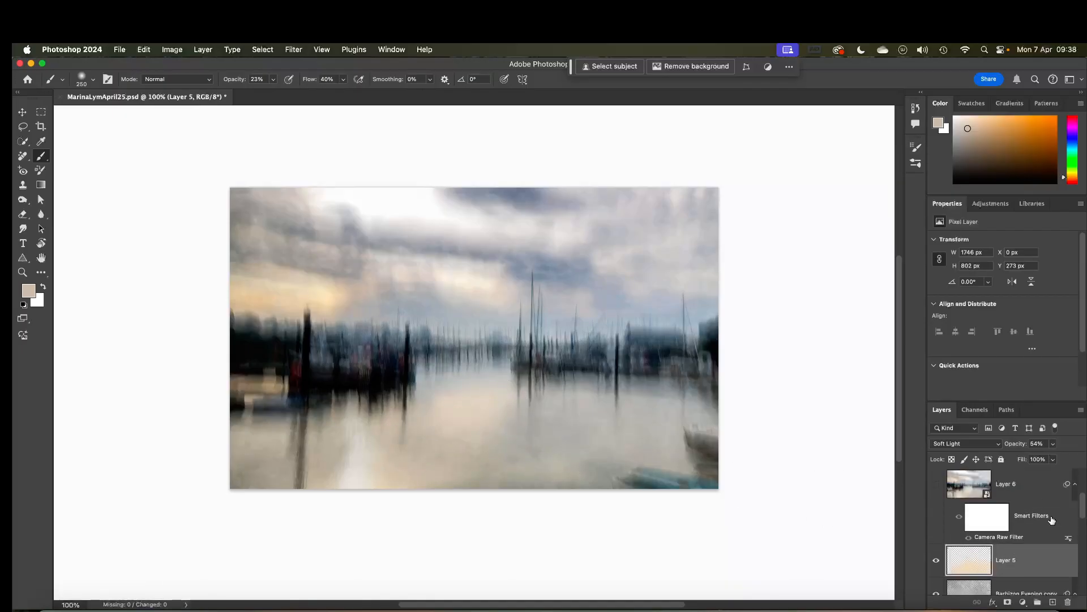
pyautogui.scroll(2, 1052, 519)
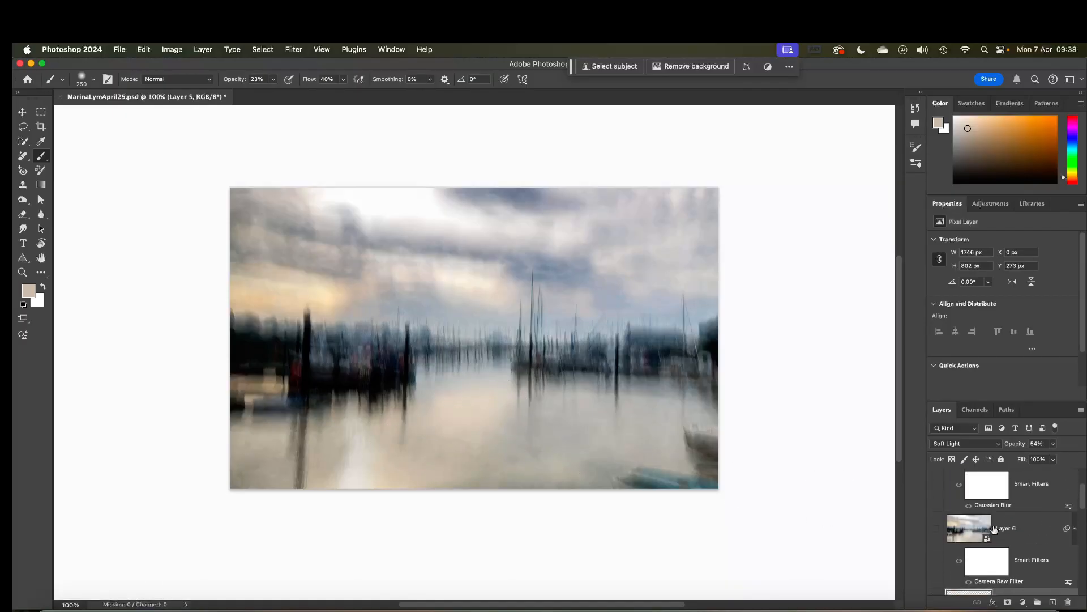
pyautogui.click(937, 529)
pyautogui.scroll(-2, 999, 542)
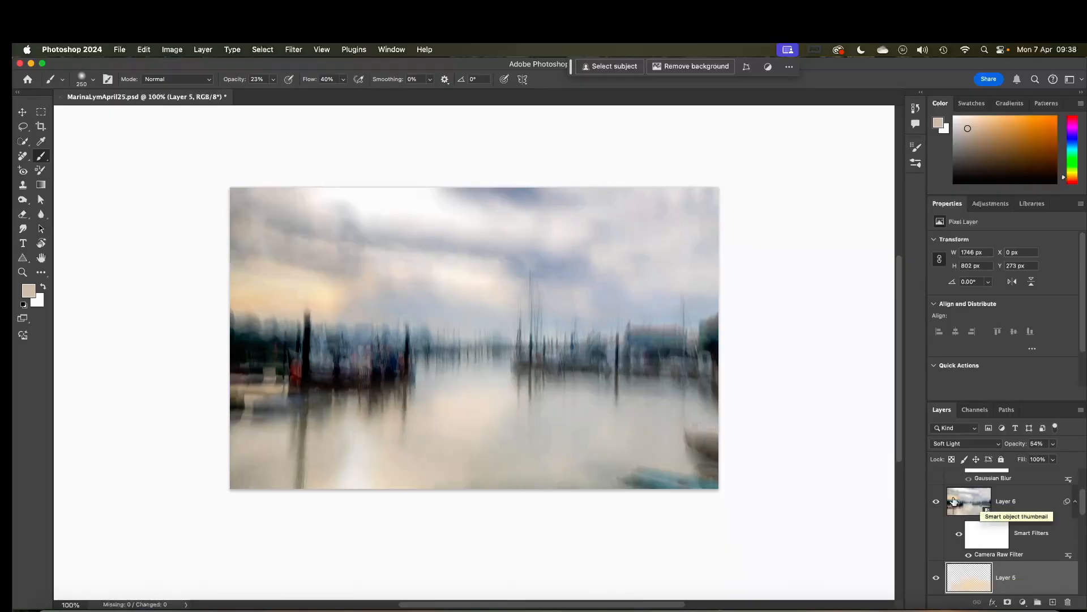
# Open Layer 6's Camera Raw Filter, review its Light and Effects settings, and accept them as they are.
pyautogui.click(998, 556)
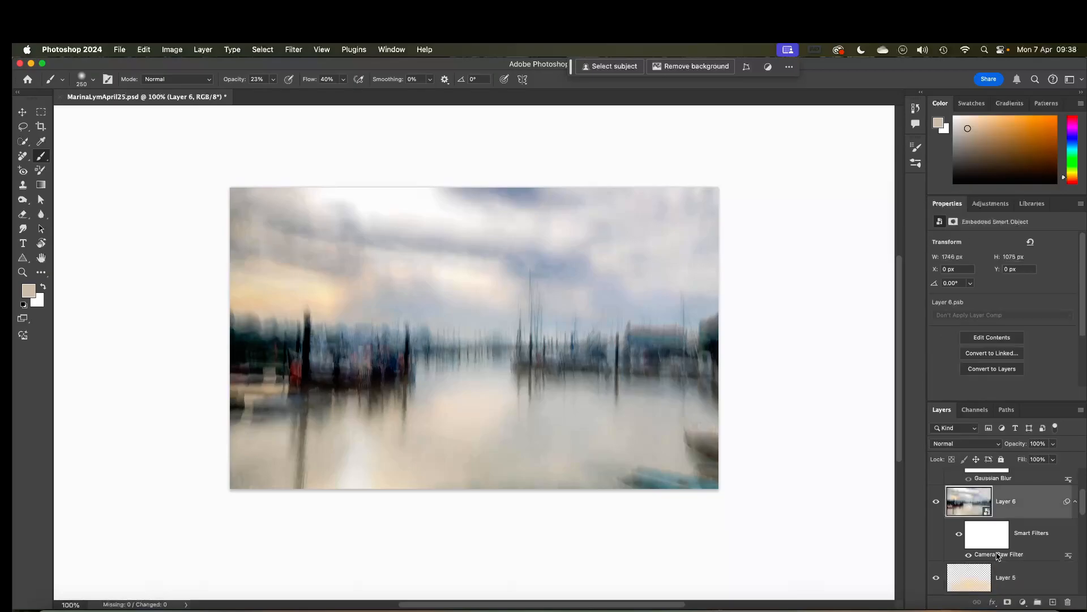
pyautogui.doubleClick(1005, 555)
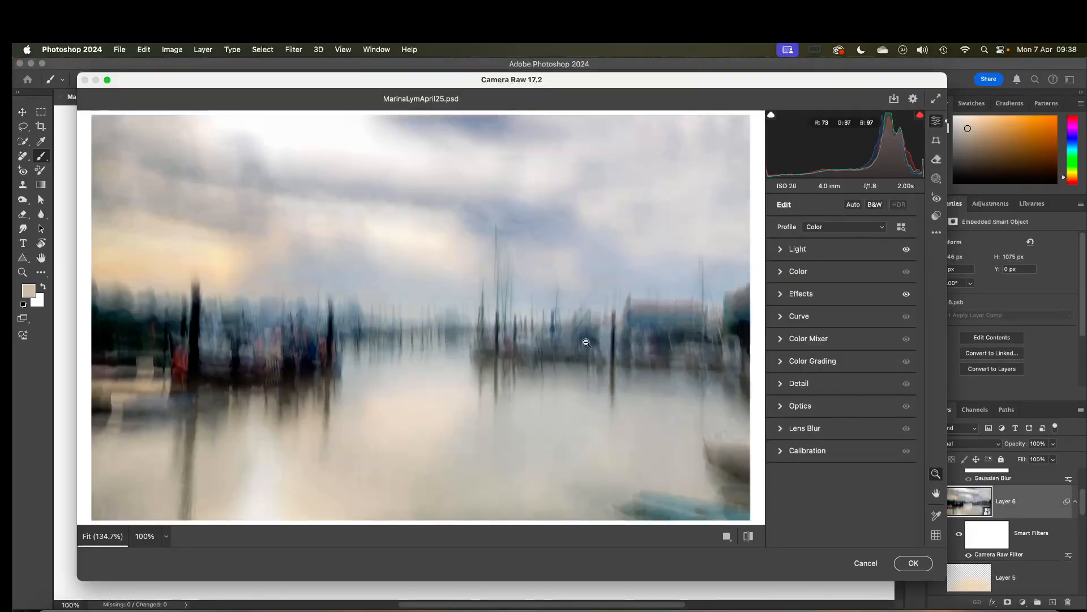
pyautogui.click(782, 250)
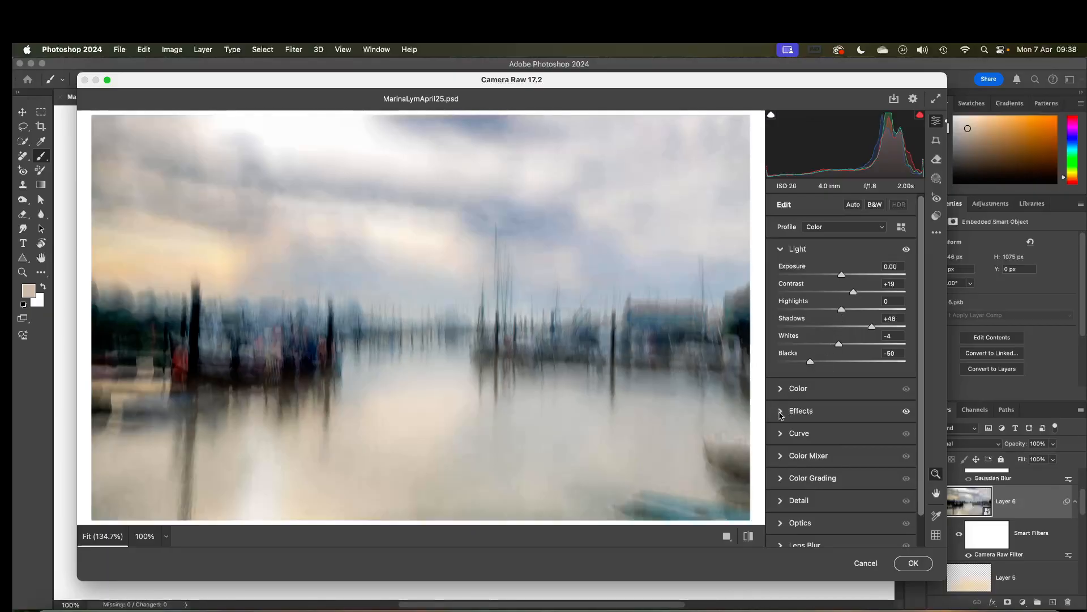
pyautogui.click(781, 412)
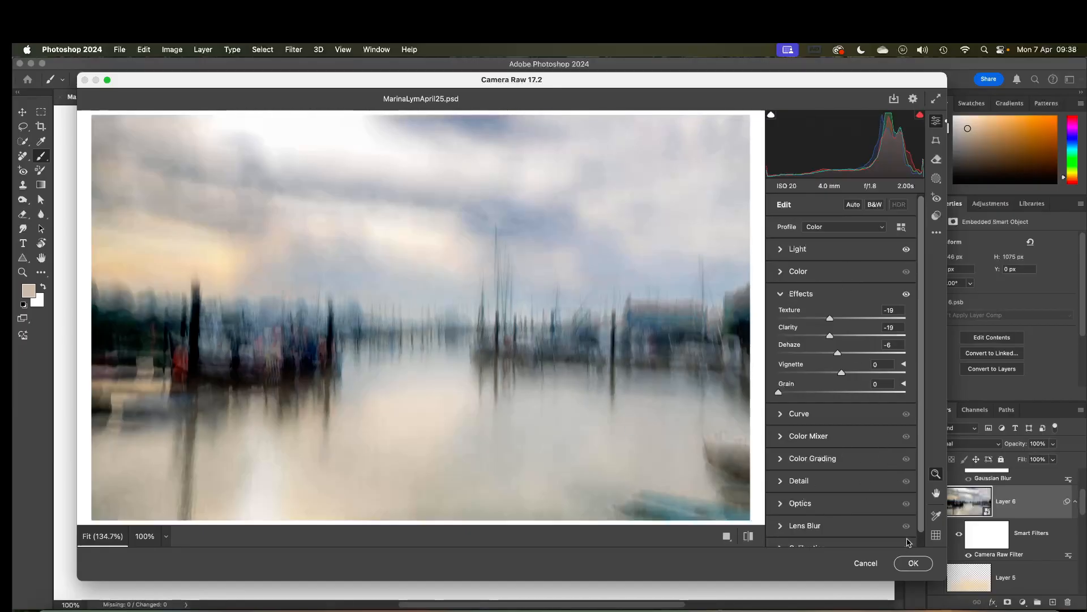
pyautogui.click(913, 563)
# Show the Barbizon Evening copy 2 texture layer above Layer 6, toggling its visibility to compare the image with and without it.
pyautogui.scroll(2, 953, 542)
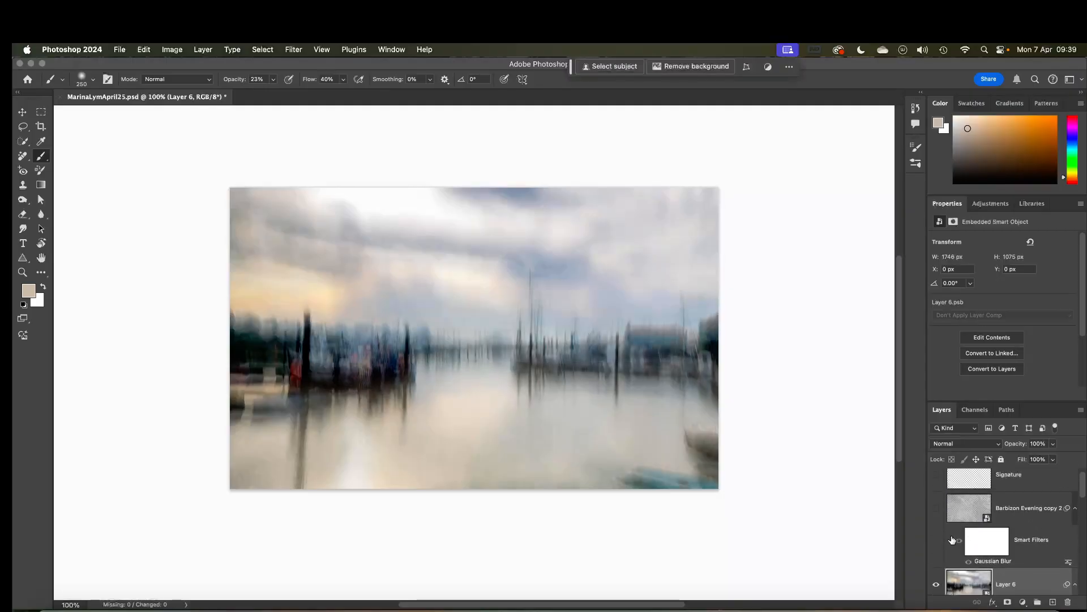
pyautogui.click(937, 508)
pyautogui.click(934, 510)
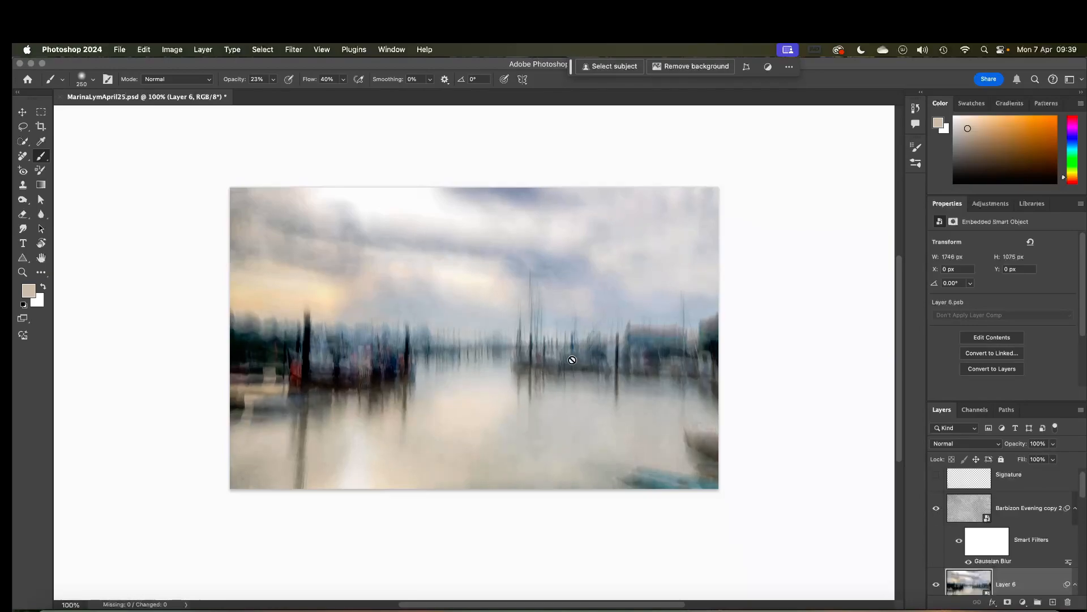
pyautogui.click(936, 508)
pyautogui.click(937, 510)
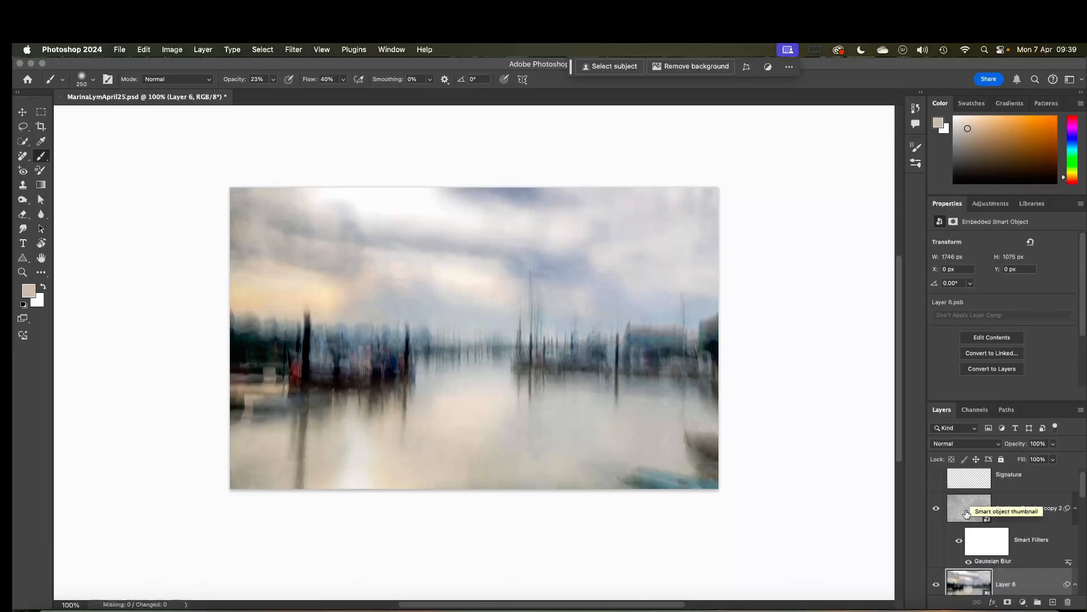
pyautogui.scroll(-1, 987, 599)
pyautogui.hscroll(-1, 988, 599)
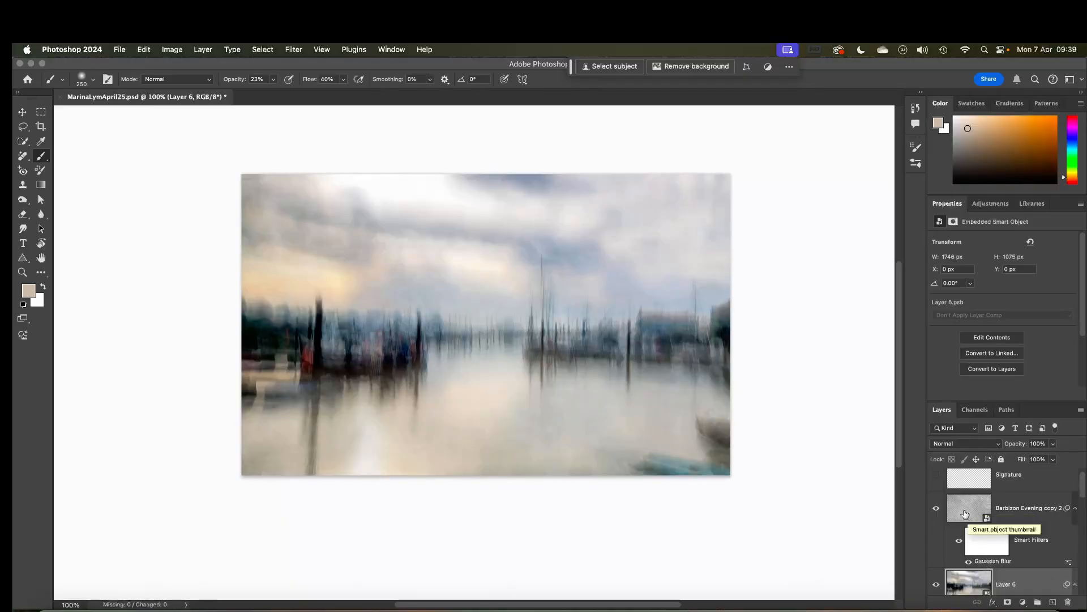
pyautogui.scroll(1, 966, 509)
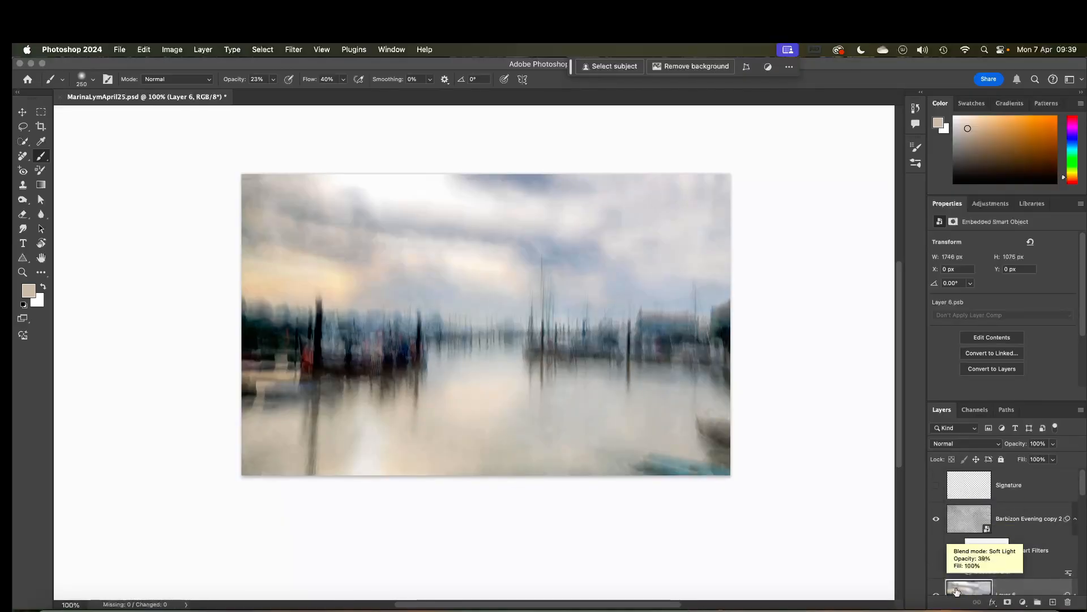